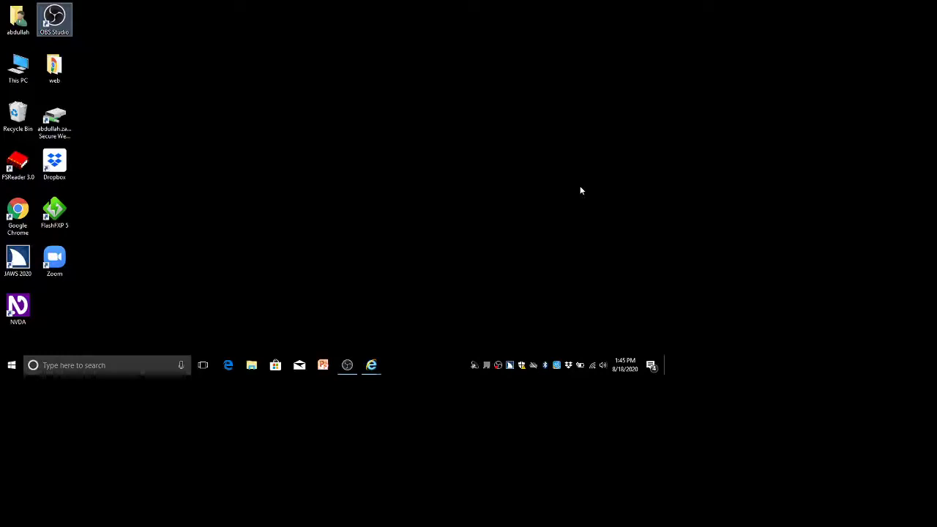
# Step: Search the Start menu for 'p' and launch the Microsoft PowerPoint 2010 best match
pyautogui.press('super')
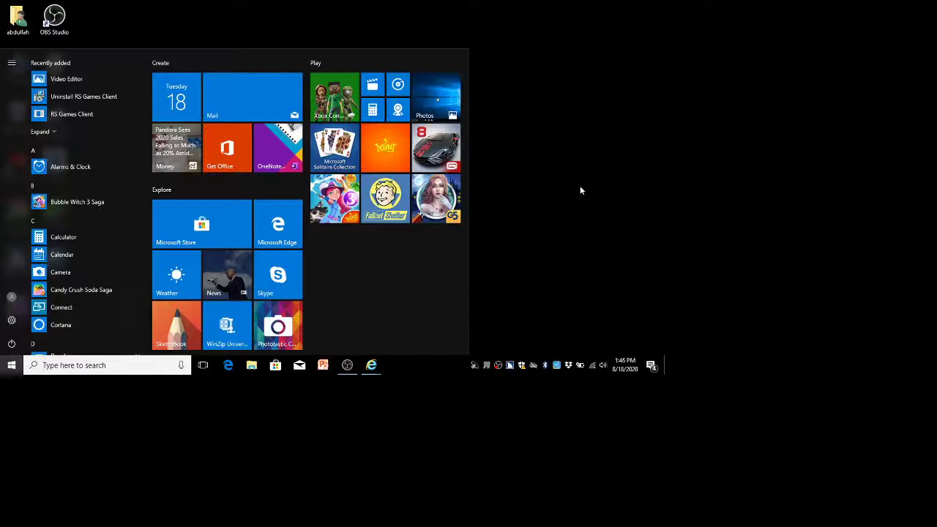
pyautogui.write('p')
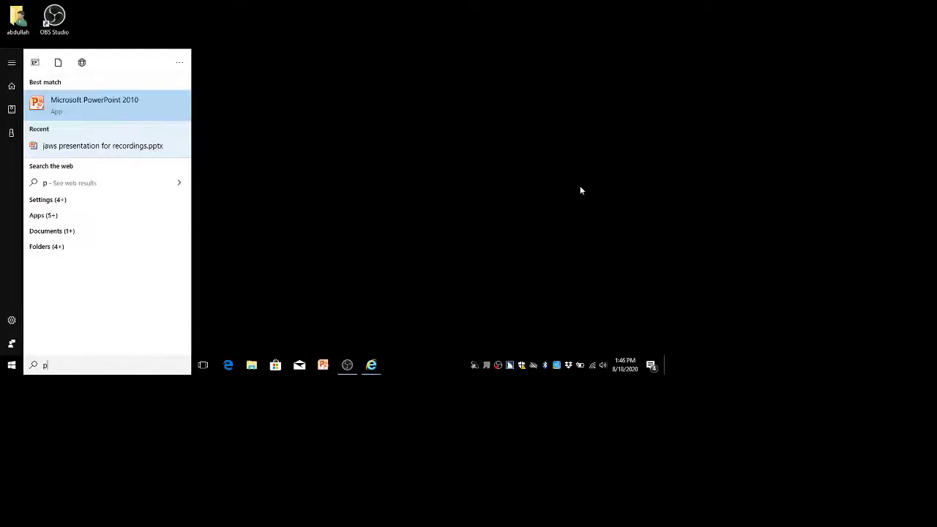
pyautogui.press('Return')
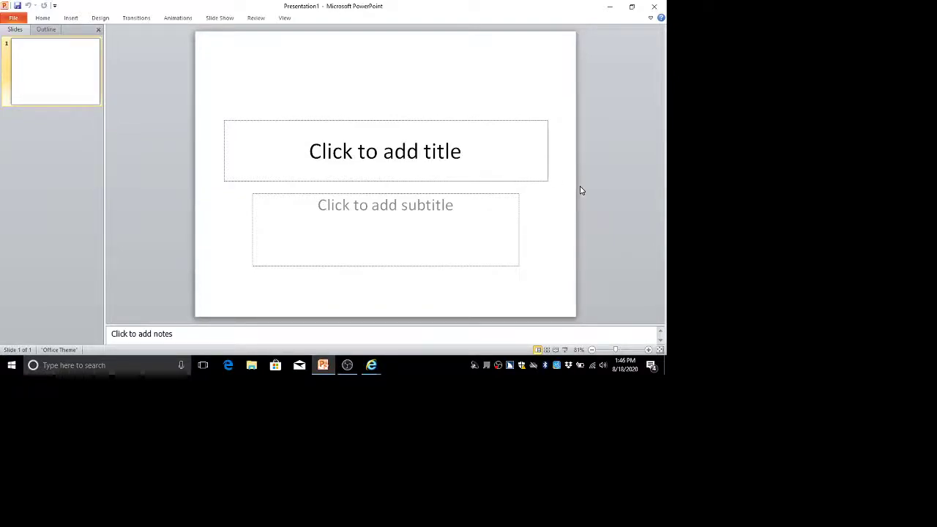
# Step: Clear the blank PowerPoint presentation off screen to show the Windows desktop
pyautogui.press('super+d')
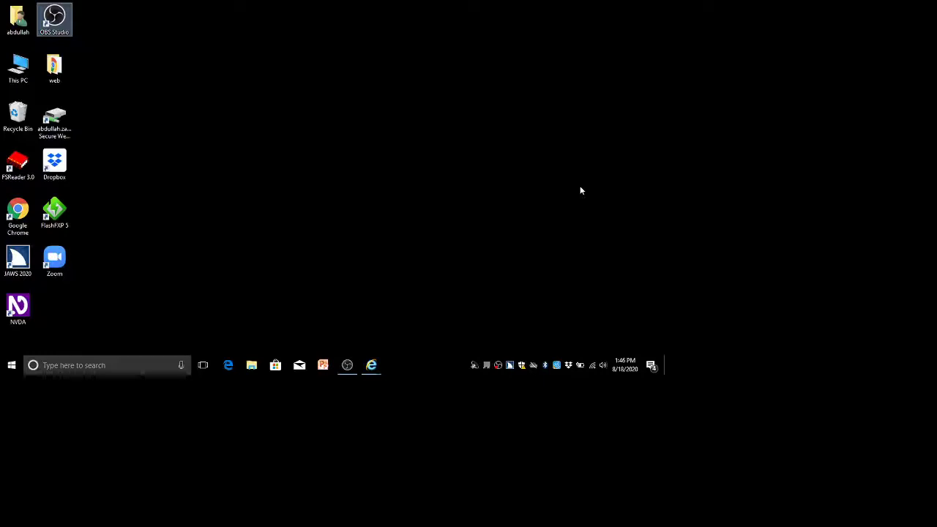
# Step: Search 'p' in the Start menu and open the PowerPoint 2010 result's file location
pyautogui.press('super')
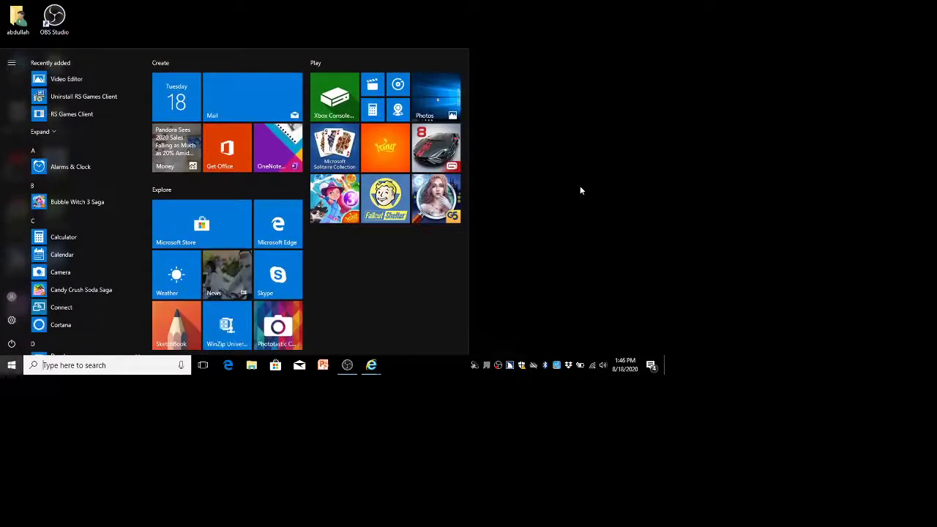
pyautogui.write('p')
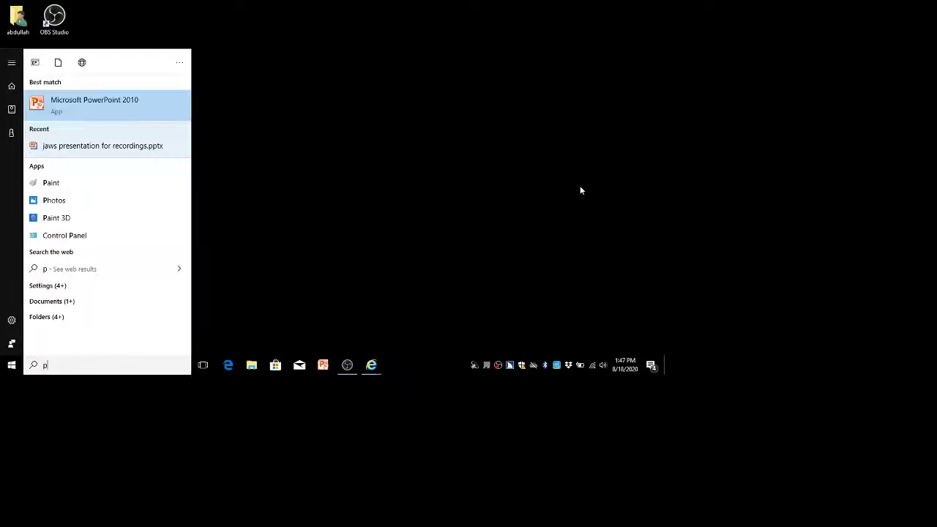
pyautogui.hotkey('shift', 'F10')
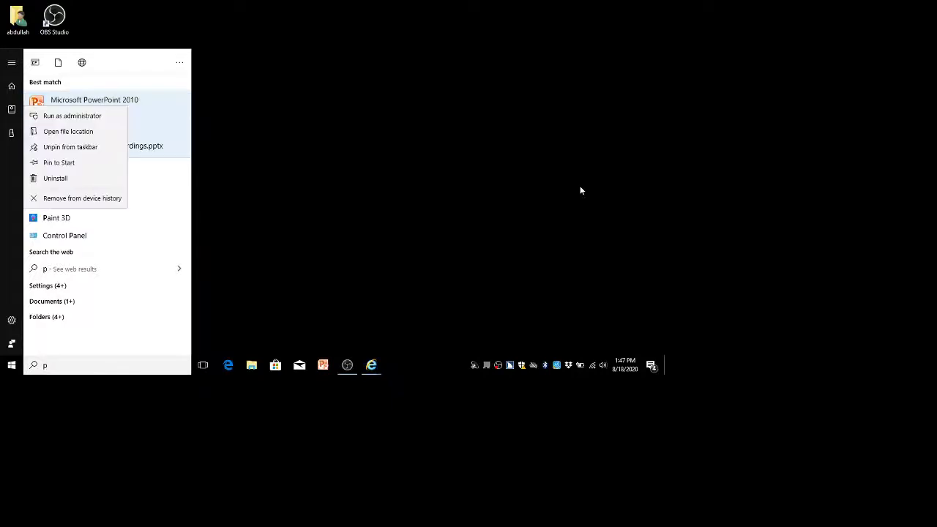
pyautogui.press('Down')
pyautogui.press('Down')
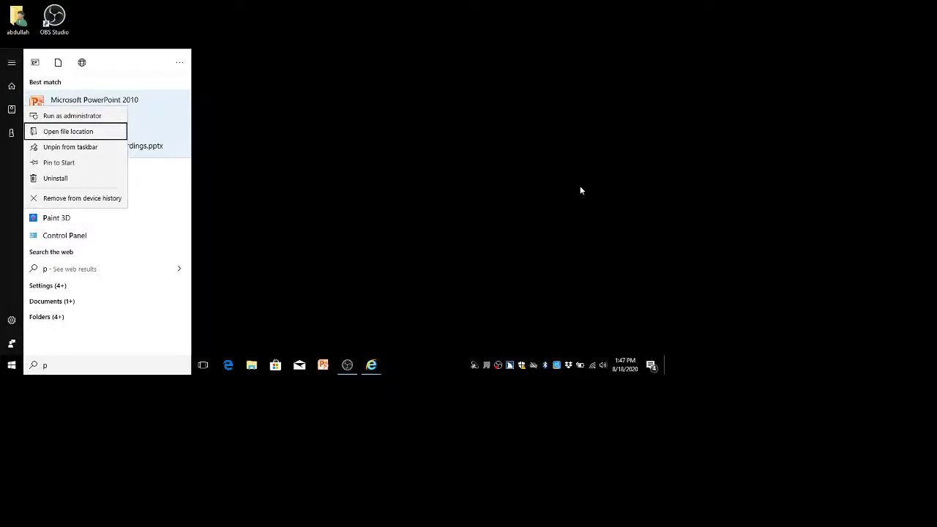
pyautogui.press('Return')
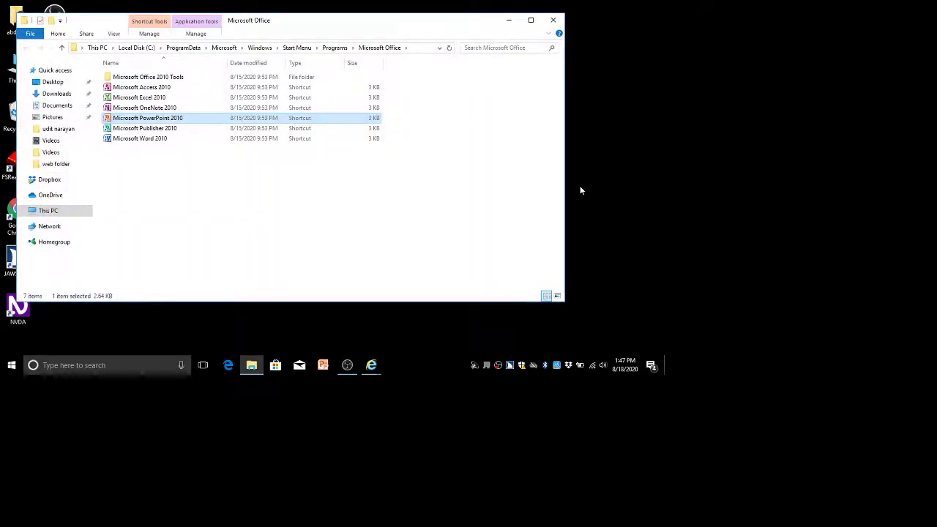
# Step: Launch PowerPoint 2010 from its shortcut in the Microsoft Office folder
pyautogui.press('Down')
pyautogui.press('Up')
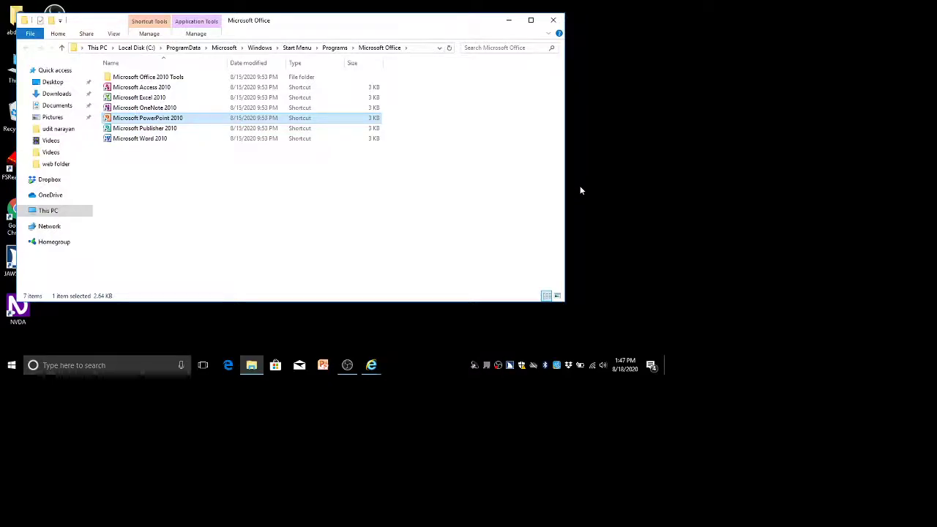
pyautogui.press('Return')
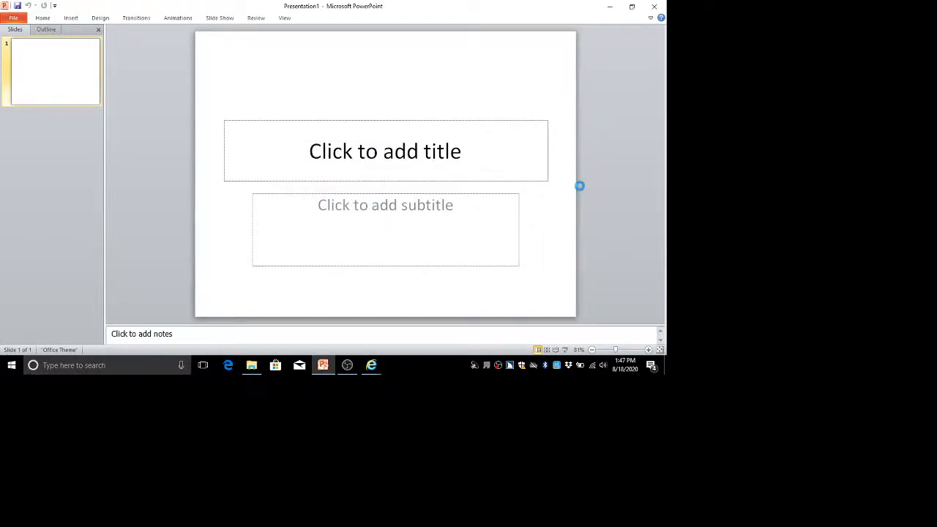
# Step: Switch back to the Microsoft Office folder window and close it
pyautogui.hotkey('alt', 'Tab')
pyautogui.press('Down')
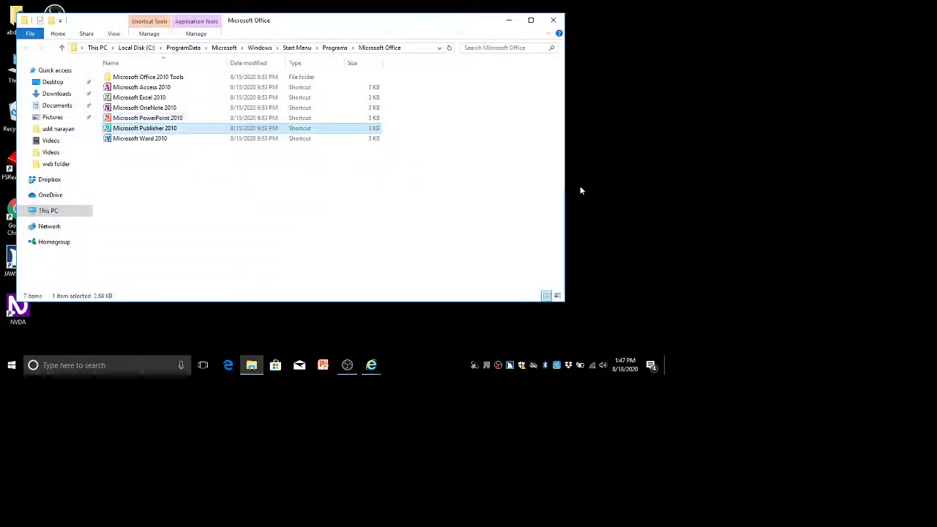
pyautogui.press('Up')
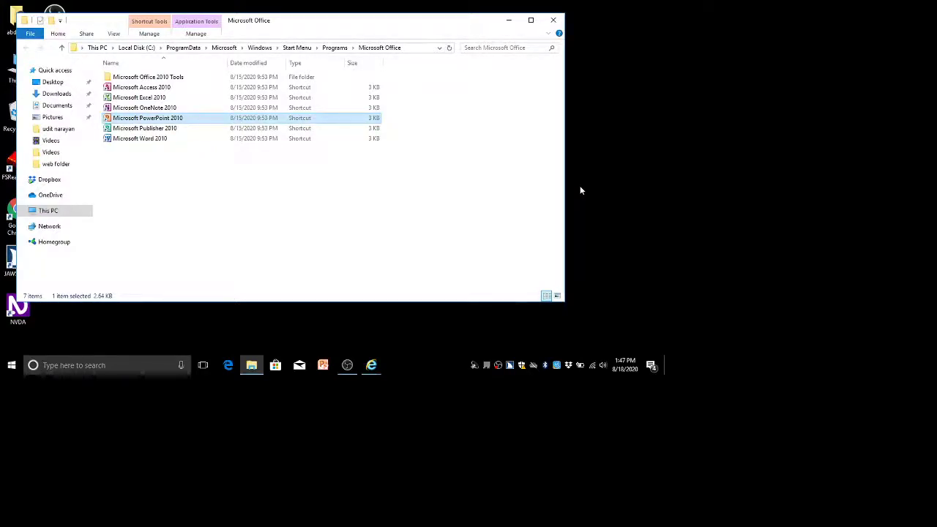
pyautogui.hotkey('alt', 'F4')
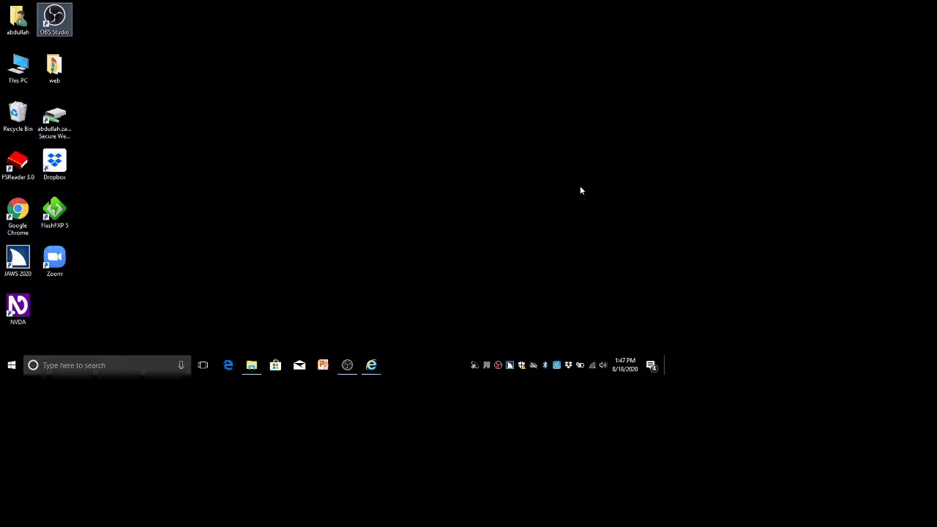
# Step: Browse the desktop icons, from This PC through NVDA, looking for a PowerPoint shortcut
pyautogui.press('Left')
pyautogui.press('Down')
pyautogui.press('Up')
pyautogui.press('Right')
pyautogui.press('Down')
pyautogui.press('Left')
pyautogui.press('Down')
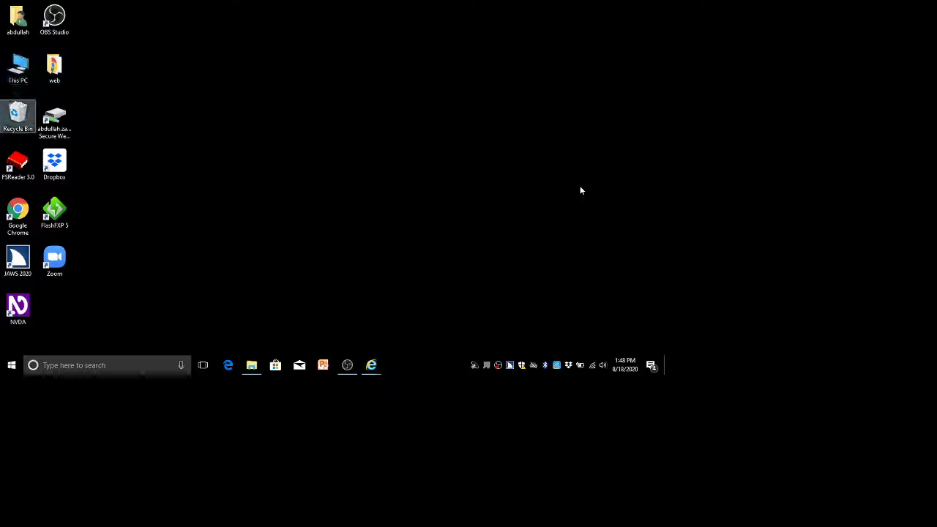
pyautogui.press('Right')
pyautogui.press('Down')
pyautogui.press('Left')
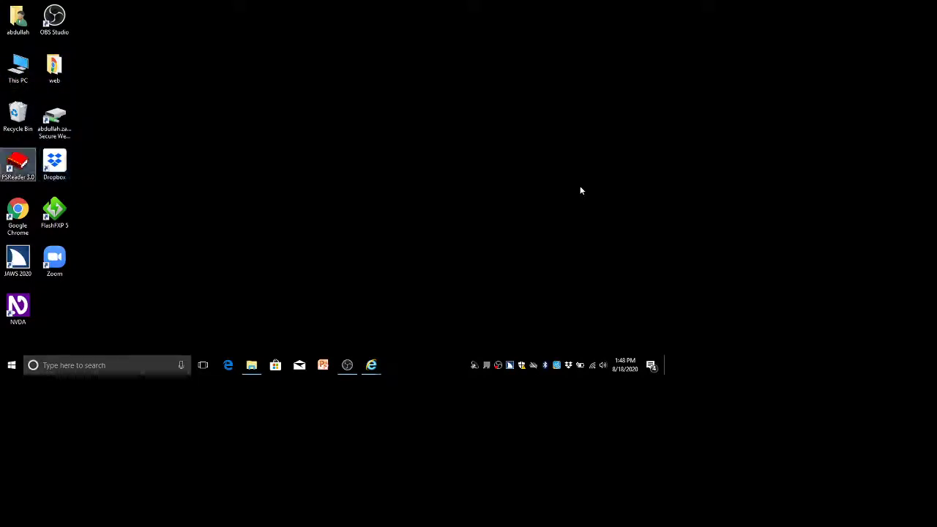
pyautogui.press('Down')
pyautogui.press('Right')
pyautogui.press('Down')
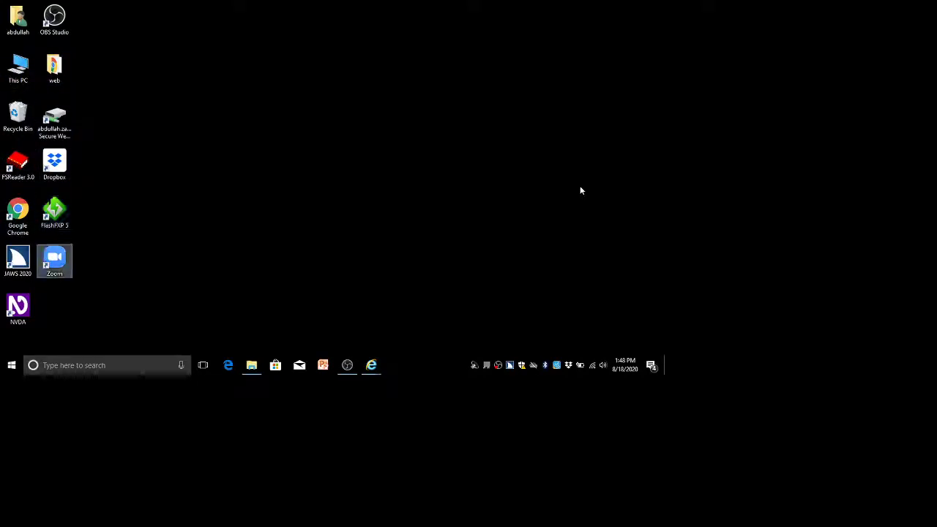
pyautogui.press('Left')
pyautogui.press('Down')
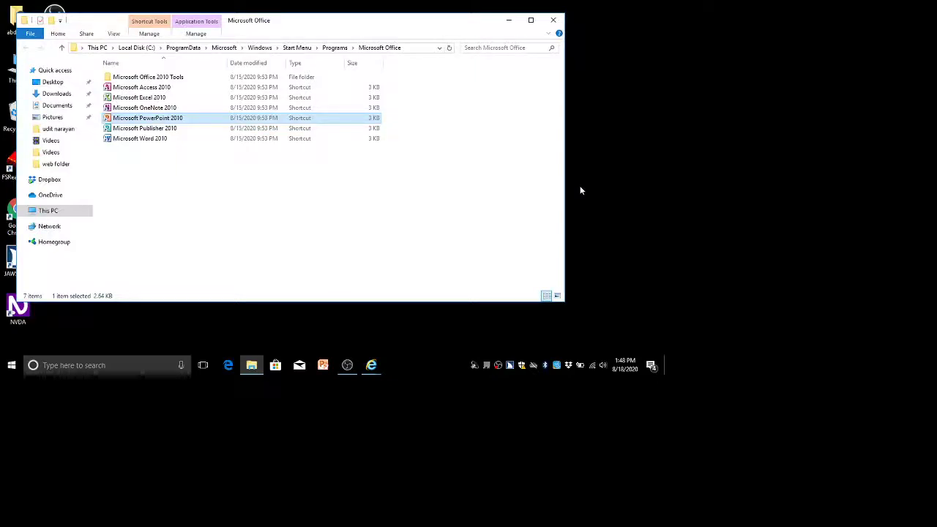
# Step: Send the PowerPoint 2010 shortcut to Desktop (create shortcut), then close the folder window
pyautogui.press('Up')
pyautogui.press('Down')
pyautogui.hotkey('shift', 'F10')
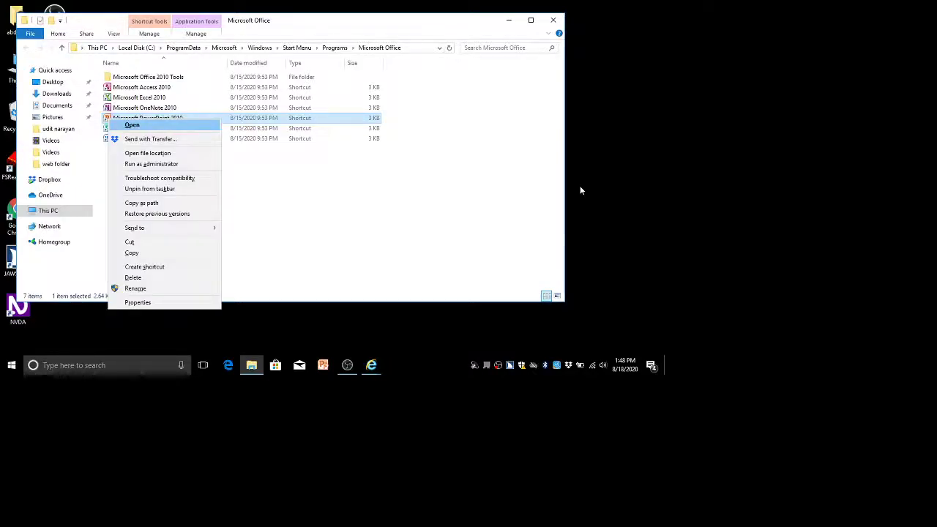
pyautogui.press('n')
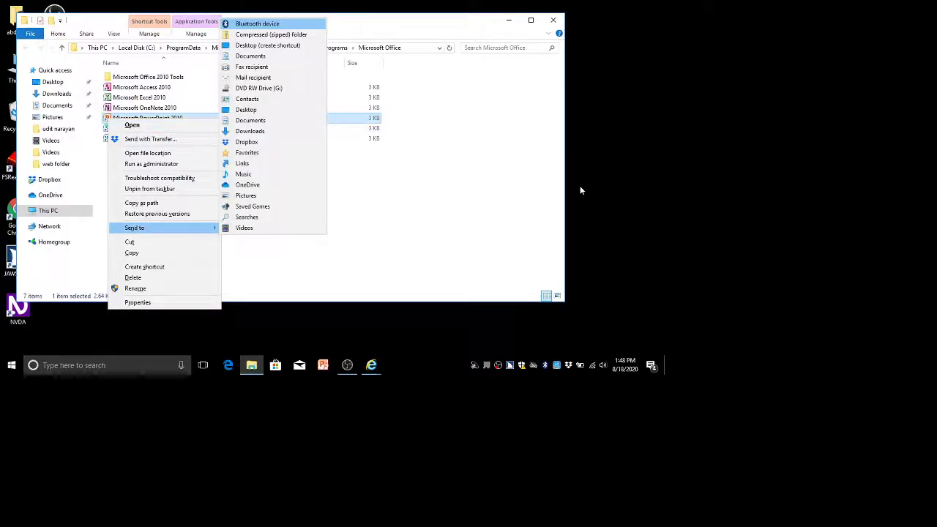
pyautogui.press('Down')
pyautogui.press('Down')
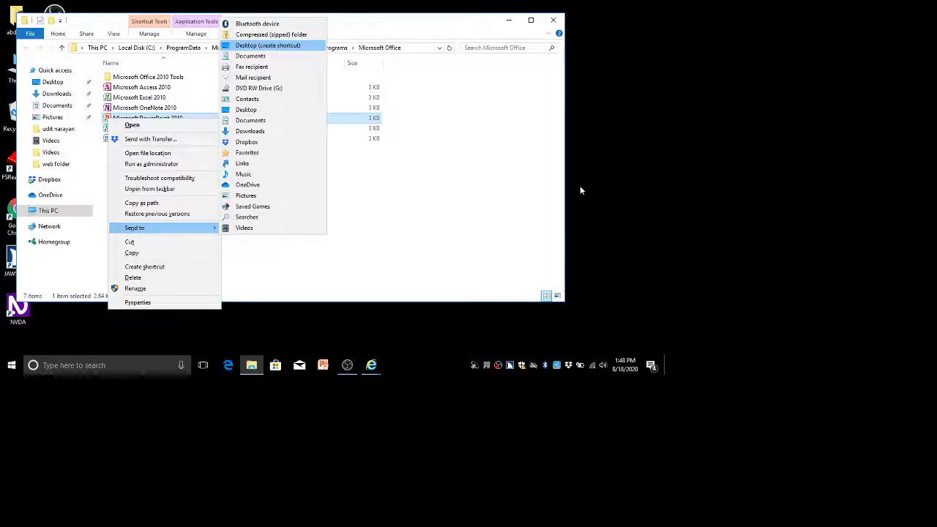
pyautogui.press('Return')
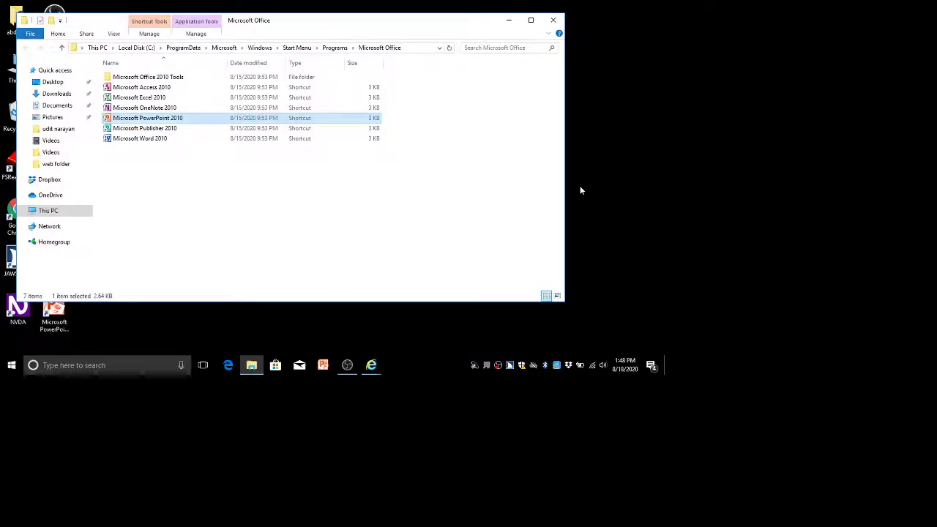
pyautogui.hotkey('alt', 'F4')
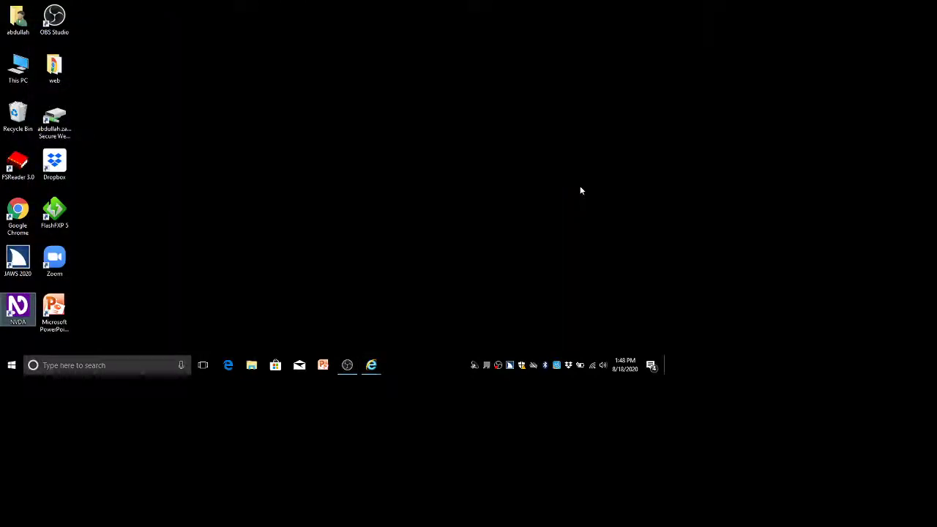
# Step: Select the new PowerPoint 2010 desktop shortcut, then bring up the Start menu
pyautogui.press('Right')
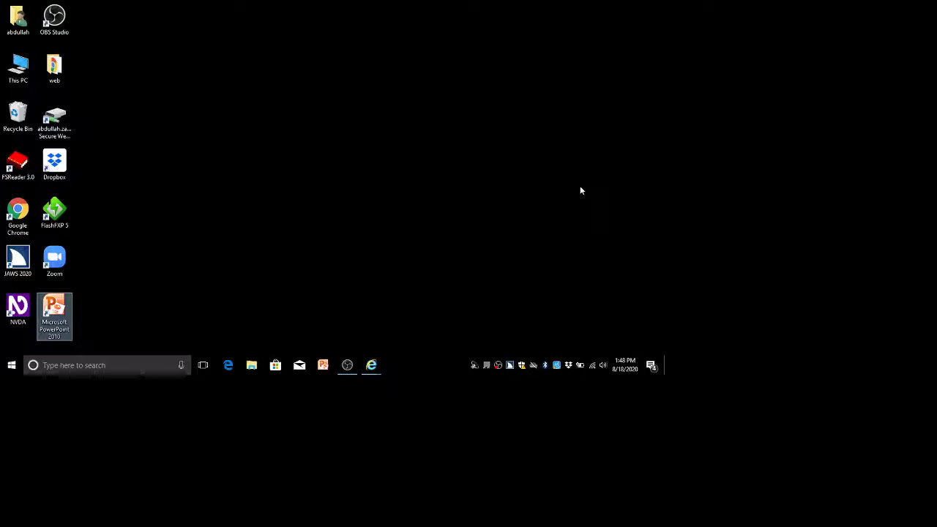
pyautogui.press('super')
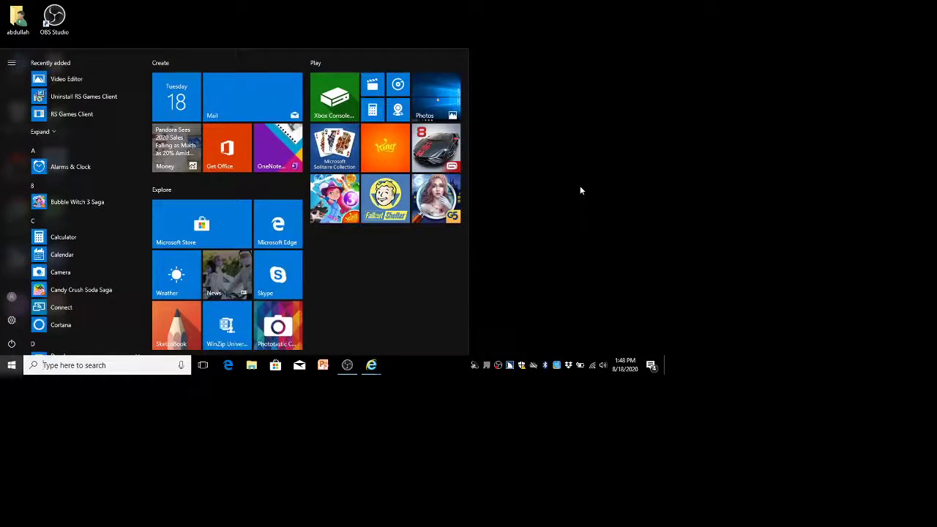
# Step: Unpin the PowerPoint 2010 search result from the taskbar
pyautogui.write('p')
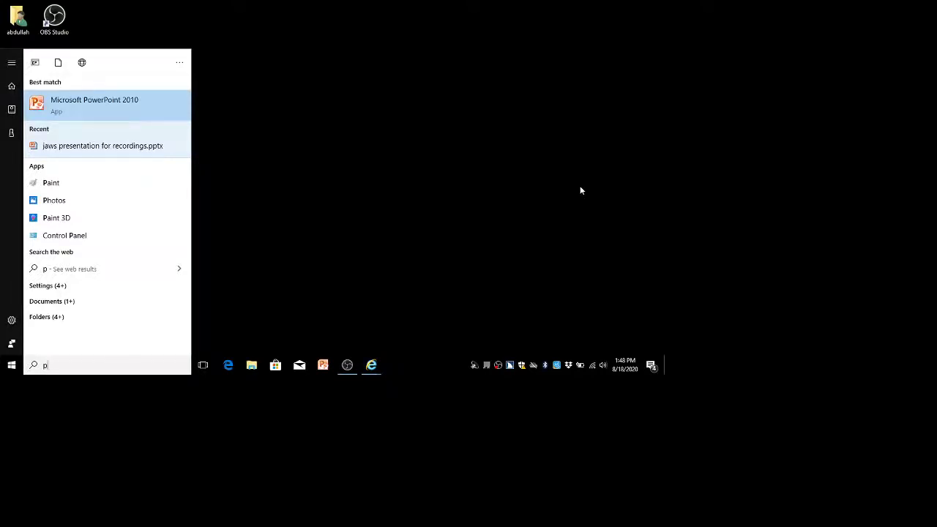
pyautogui.hotkey('shift', 'F10')
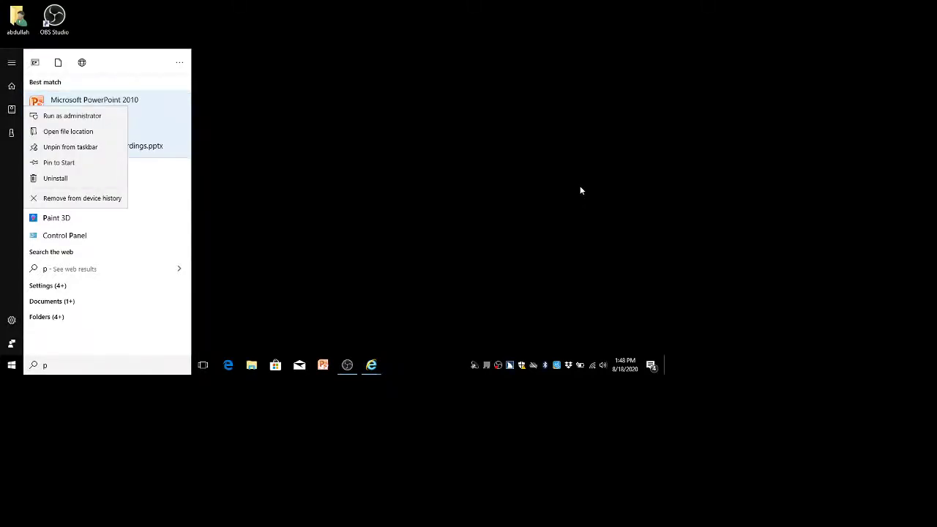
pyautogui.press('Down')
pyautogui.press('Down')
pyautogui.press('Down')
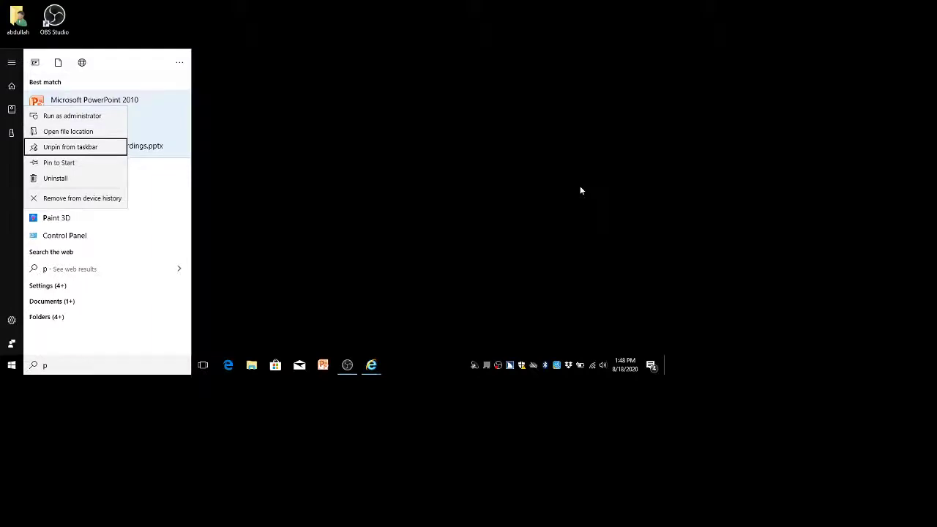
pyautogui.press('Down')
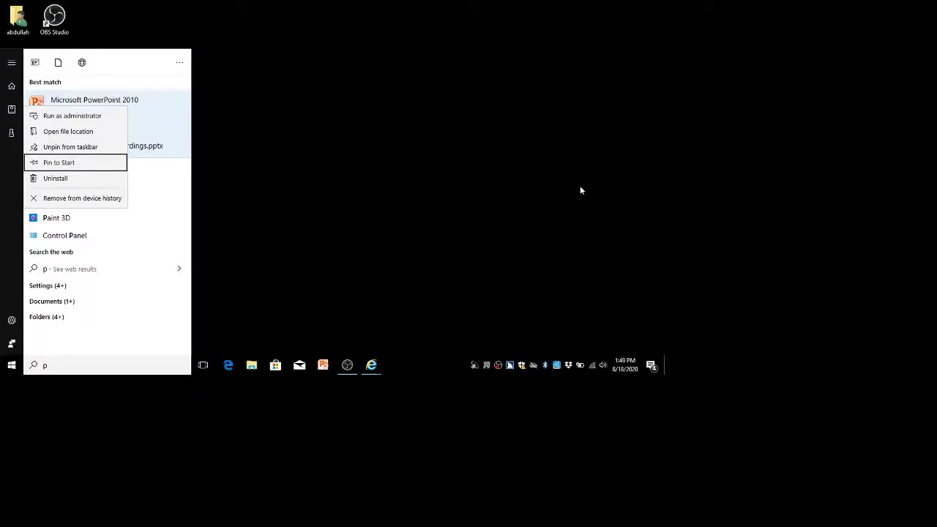
pyautogui.press('Down')
pyautogui.press('Up')
pyautogui.press('Up')
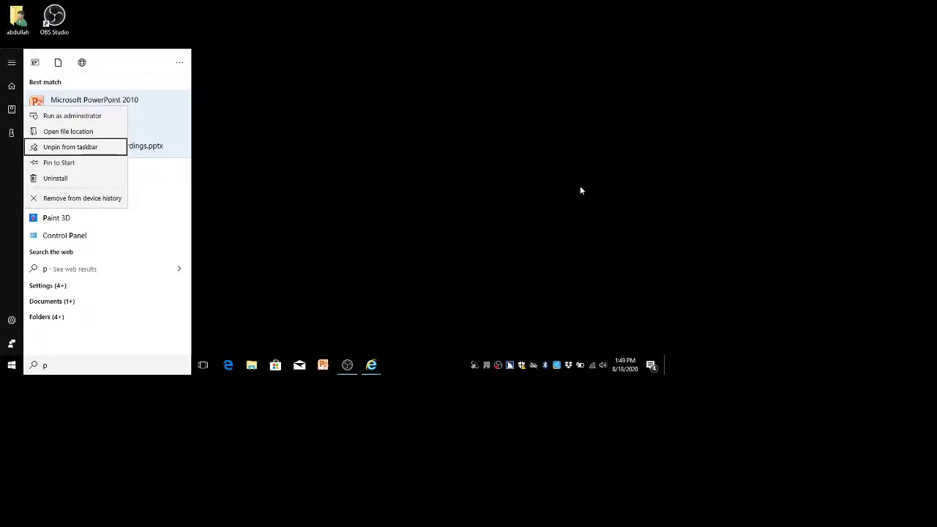
pyautogui.press('Return')
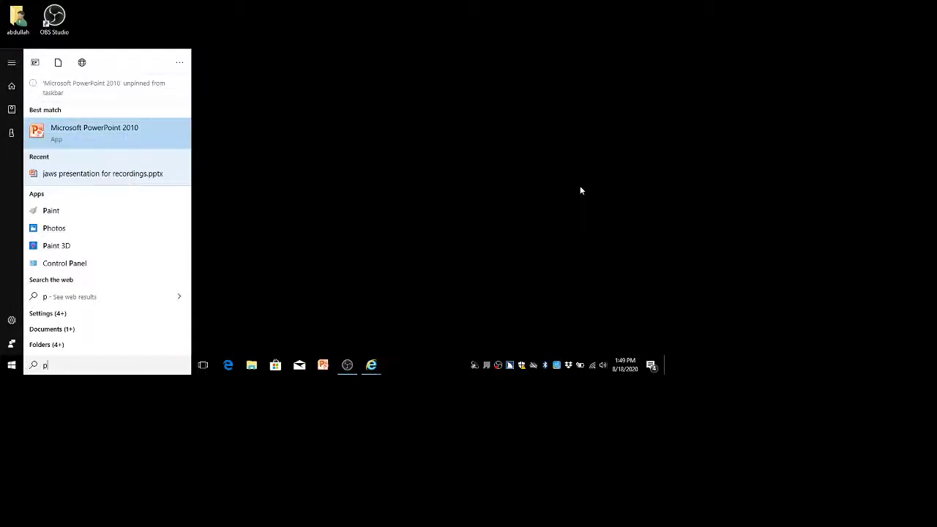
# Step: Search 'p' again, pin PowerPoint 2010 back to the taskbar, and close the Start menu
pyautogui.press('Escape')
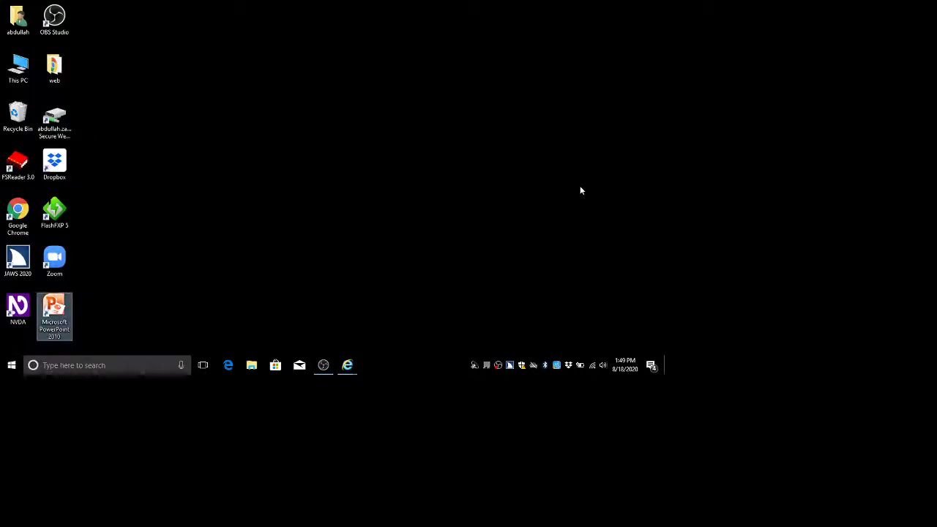
pyautogui.press('super')
pyautogui.write('p')
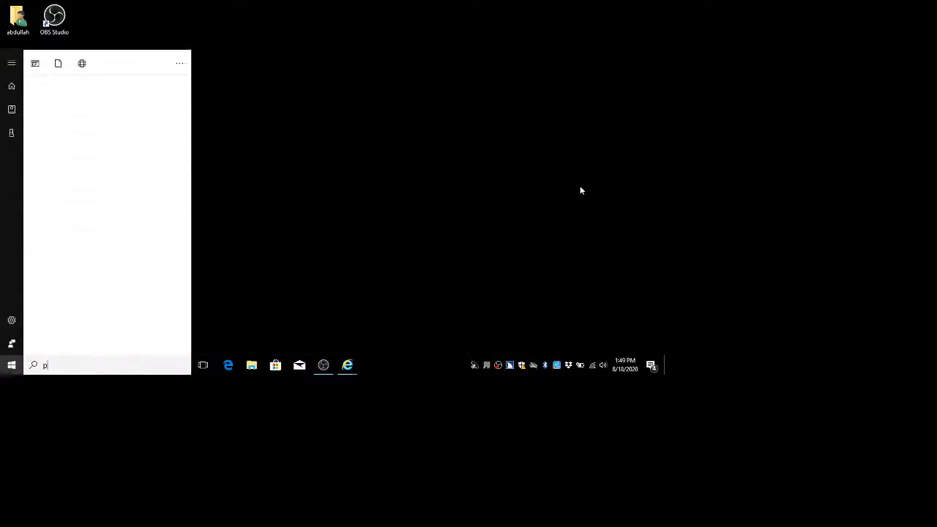
pyautogui.press('Down')
pyautogui.press('Up')
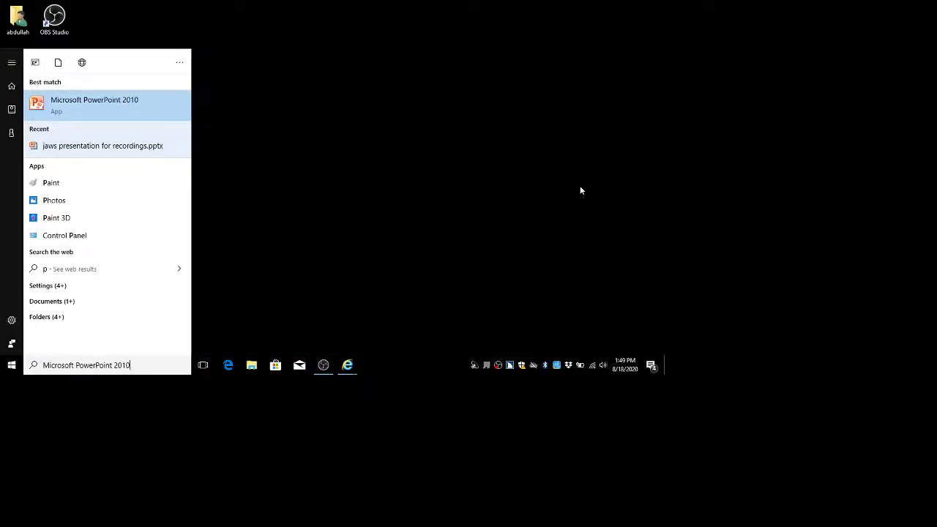
pyautogui.hotkey('shift', 'F10')
pyautogui.press('Down')
pyautogui.press('Down')
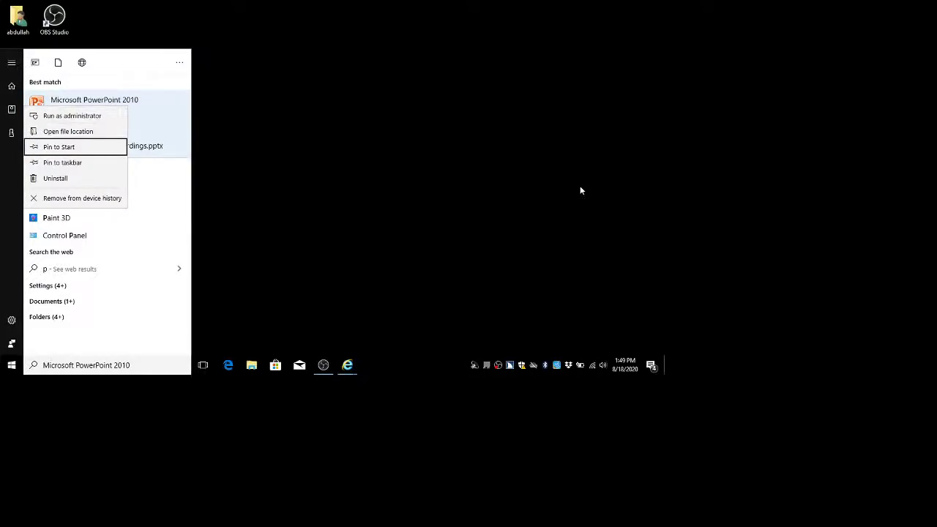
pyautogui.press('Up')
pyautogui.press('Down')
pyautogui.press('Down')
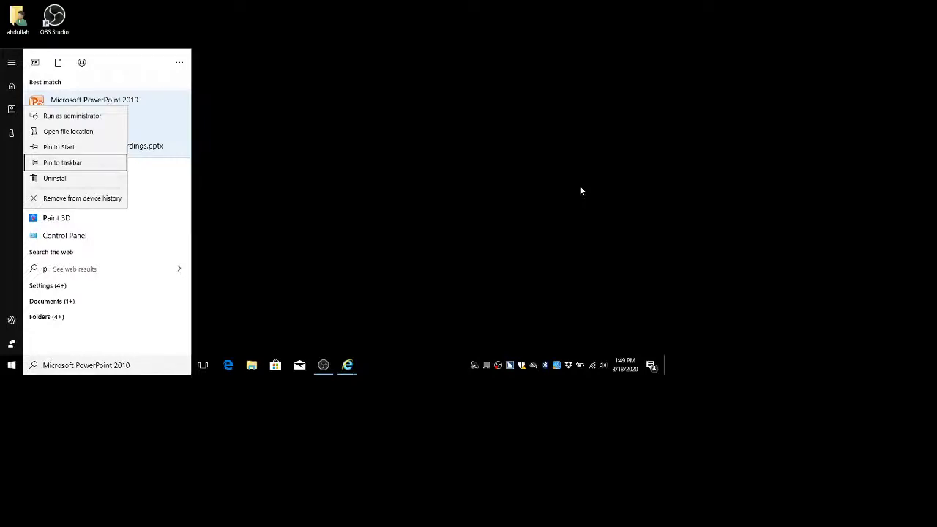
pyautogui.press('Return')
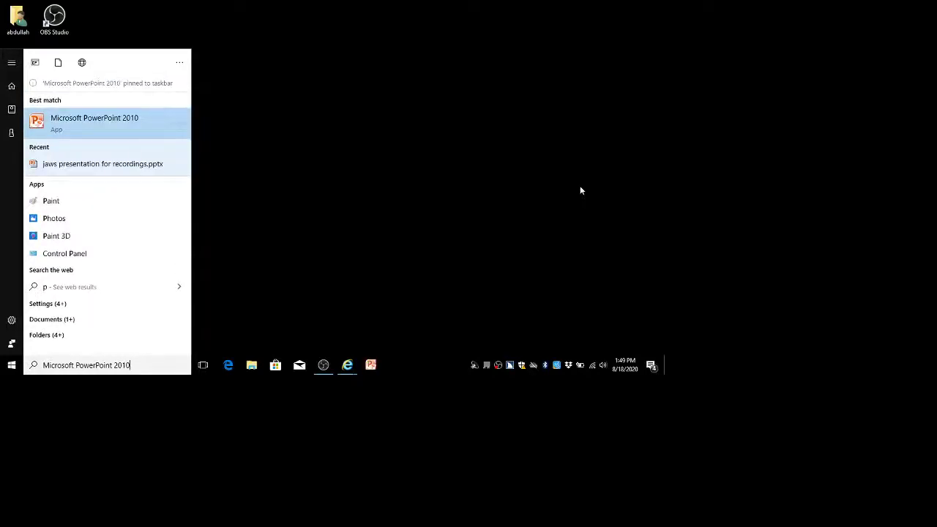
pyautogui.press('Escape')
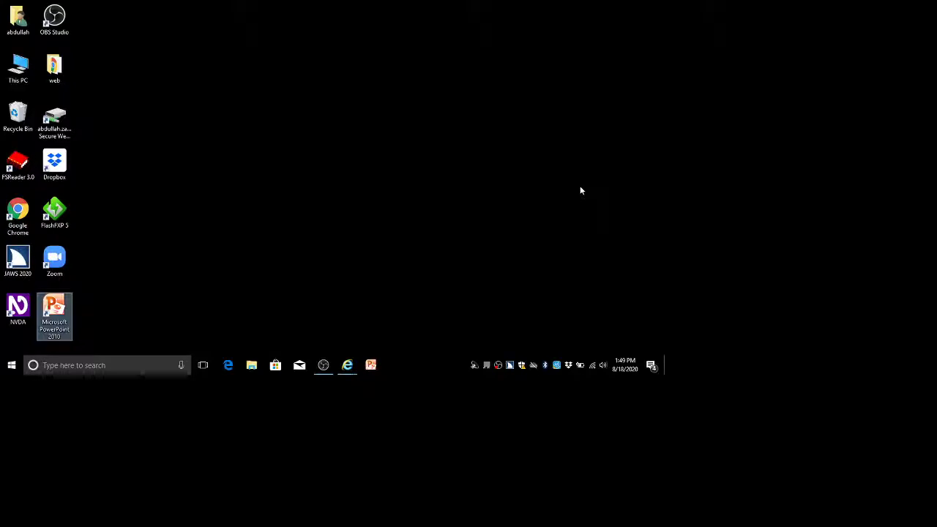
# Step: Launch PowerPoint 2010 from its taskbar pin, then switch between the open windows
pyautogui.press('super+t')
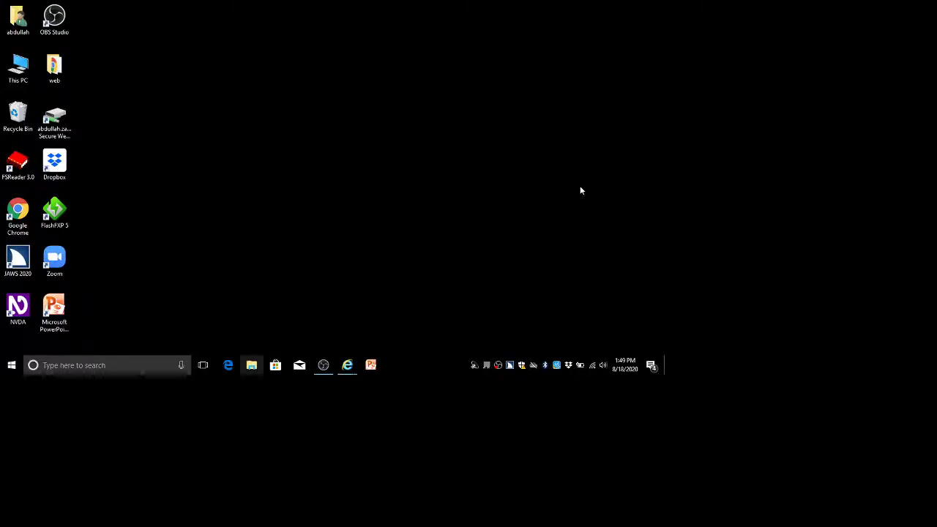
pyautogui.press('Right')
pyautogui.press('Right')
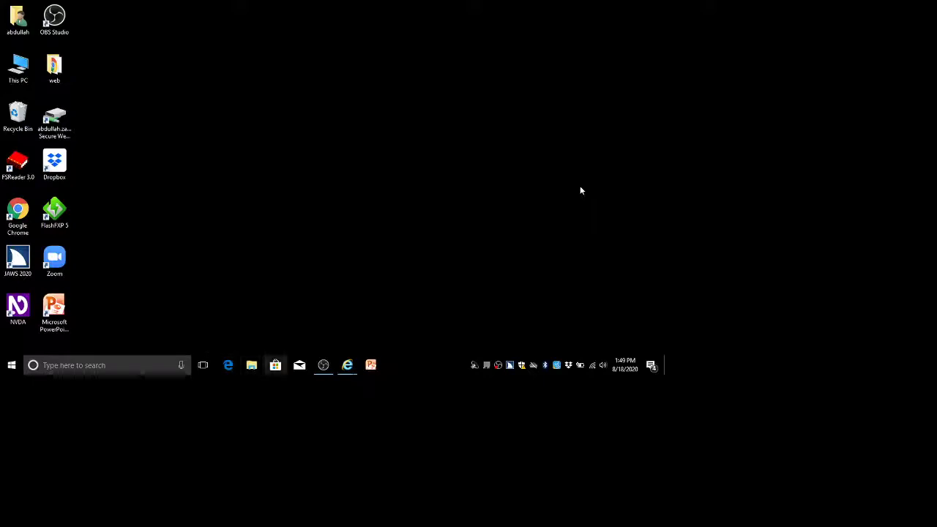
pyautogui.press('Right')
pyautogui.press('Right')
pyautogui.press('Right')
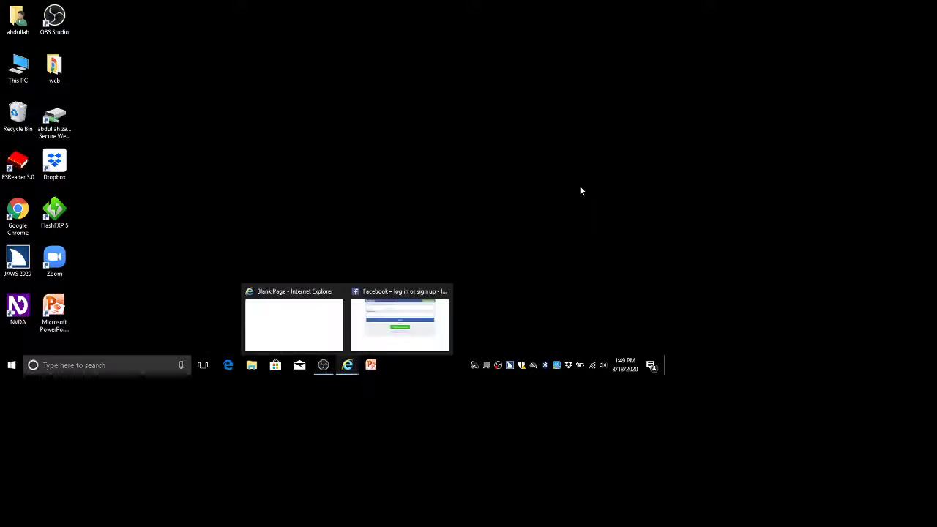
pyautogui.press('Right')
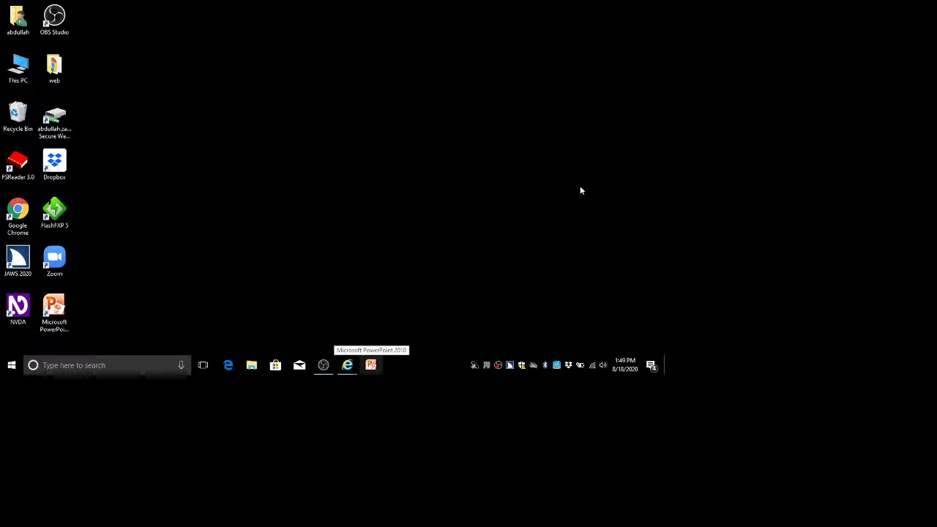
pyautogui.press('Return')
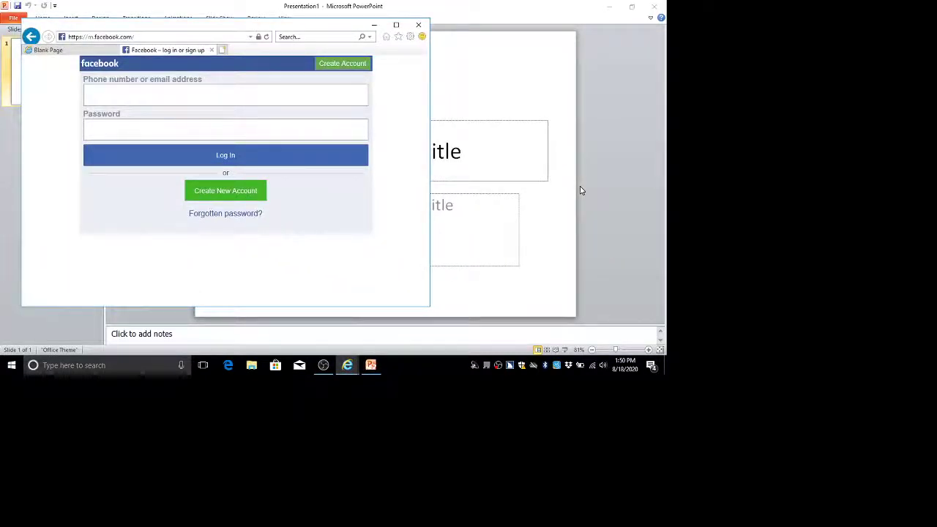
pyautogui.hotkey('alt', 'Tab')
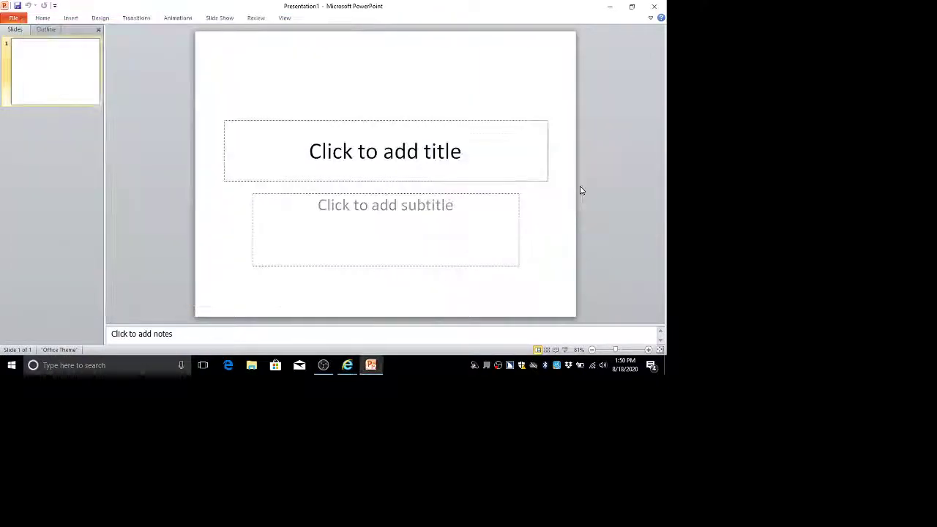
pyautogui.hotkey('alt', 'Tab')
pyautogui.press('Tab')
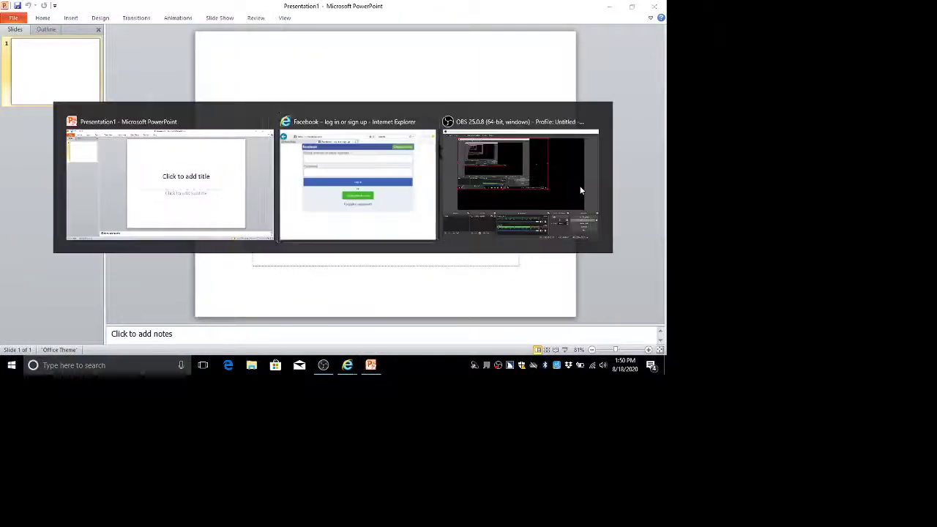